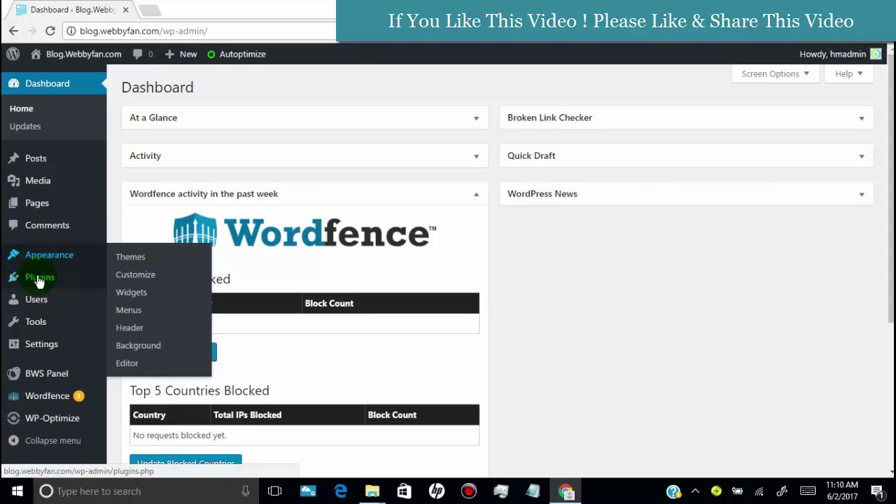
# - Search the plugins available to install for "google language translator"
pyautogui.moveTo(75, 286)
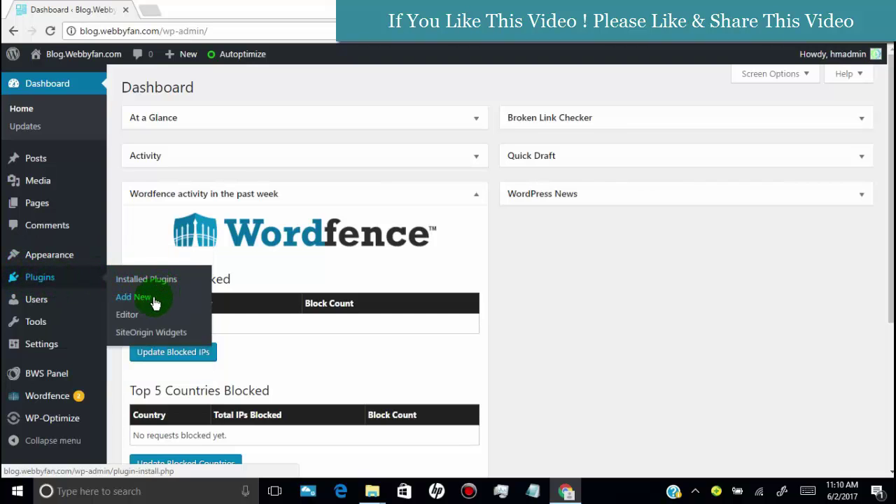
pyautogui.click(130, 303)
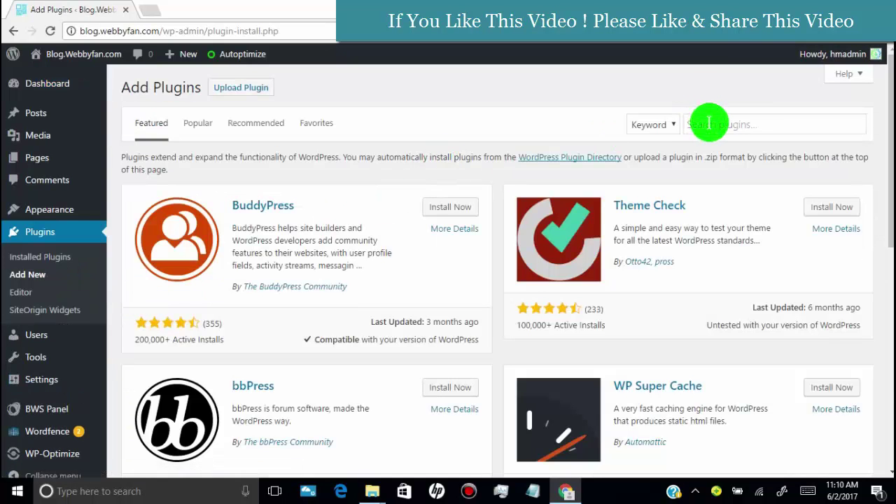
pyautogui.click(709, 124)
pyautogui.write('google langua')
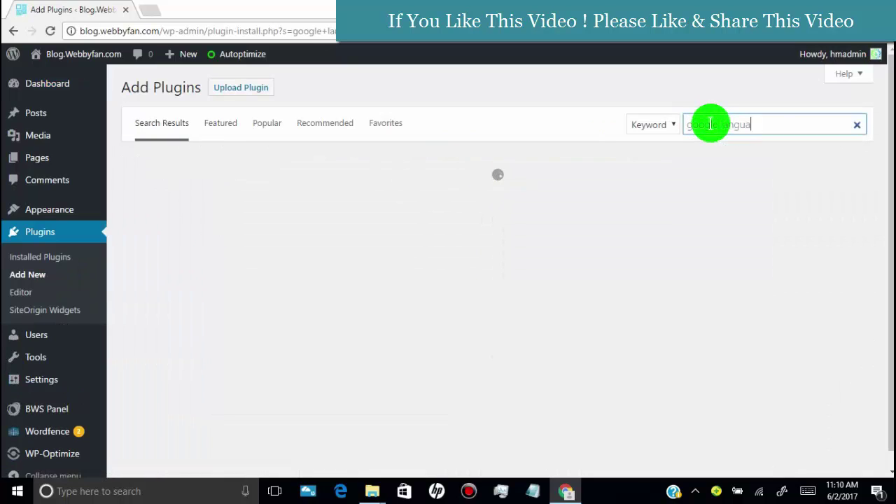
pyautogui.write('ge trnaslat')
pyautogui.press('Left')
pyautogui.press('Left')
pyautogui.press('Left')
pyautogui.press('Left')
pyautogui.press('Left')
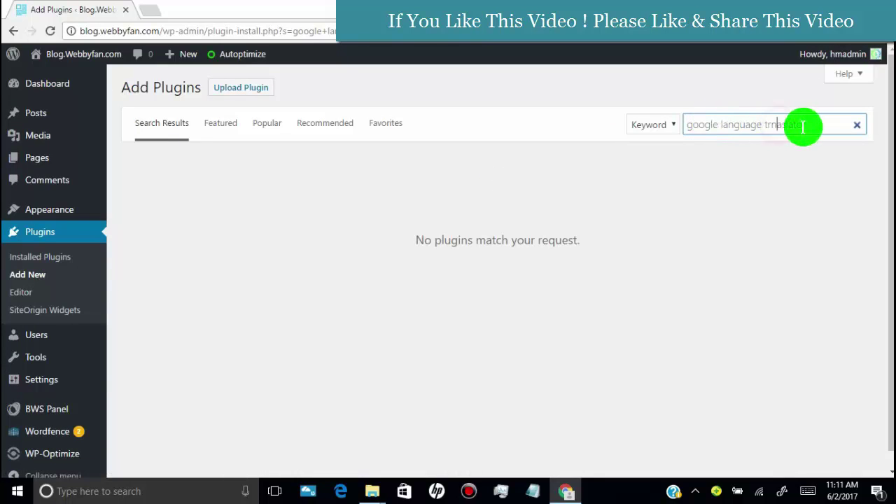
pyautogui.press('BackSpace')
pyautogui.write('anslator')
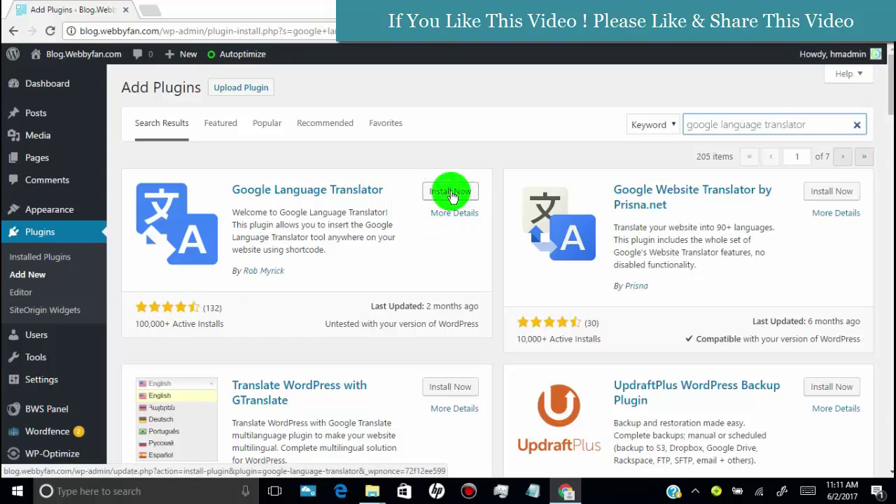
# - Install and activate the Google Language Translator plugin
pyautogui.click(450, 192)
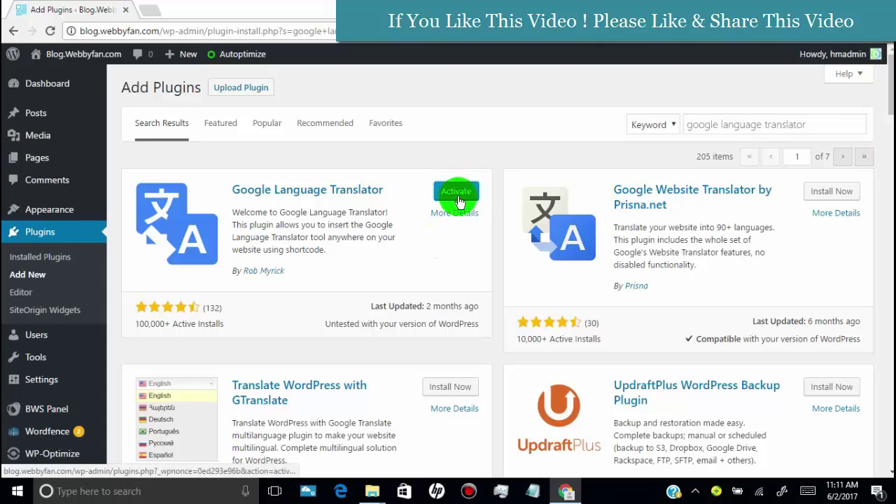
pyautogui.click(458, 201)
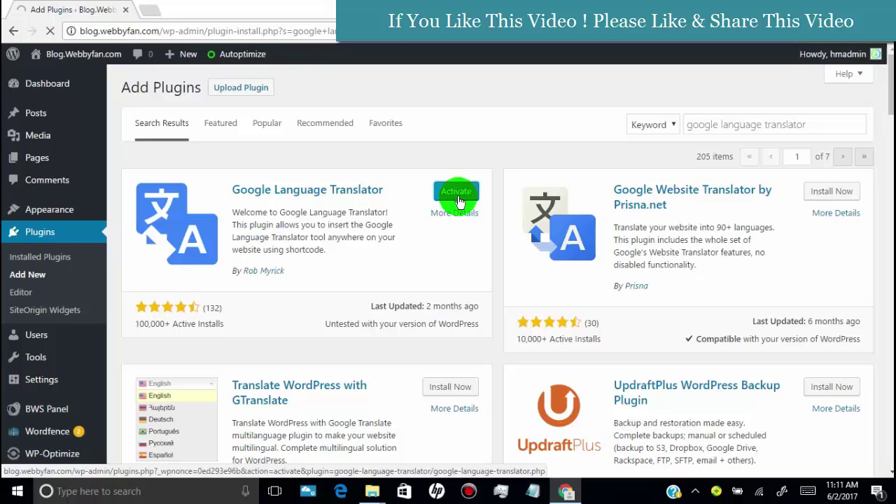
pyautogui.scroll(-4, 861, 124)
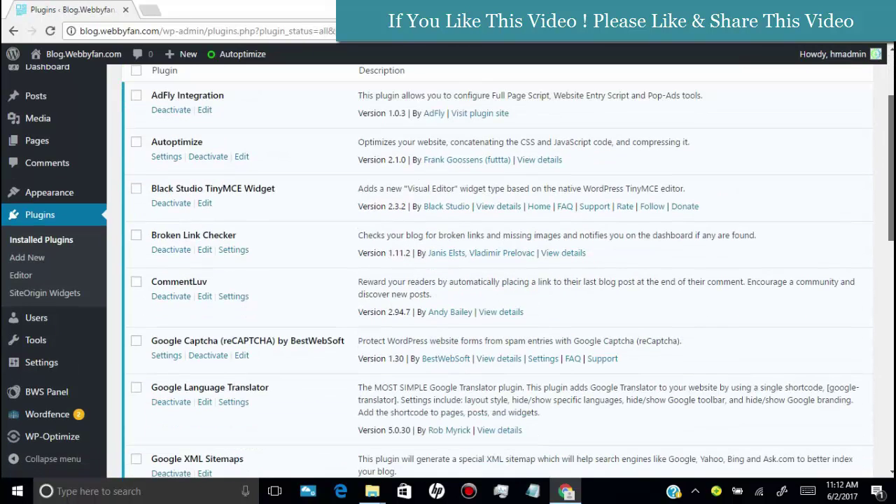
# - Open the Google Language Translator settings page and enable the plugin status
pyautogui.moveTo(38, 370)
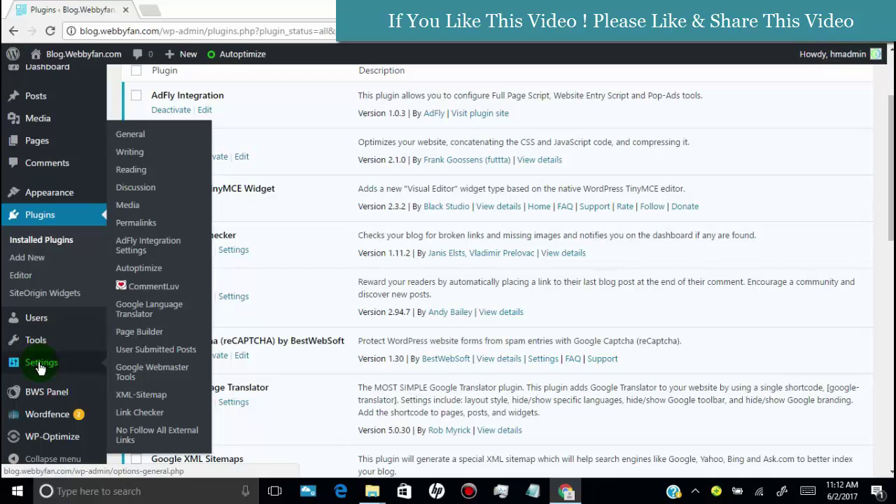
pyautogui.click(139, 313)
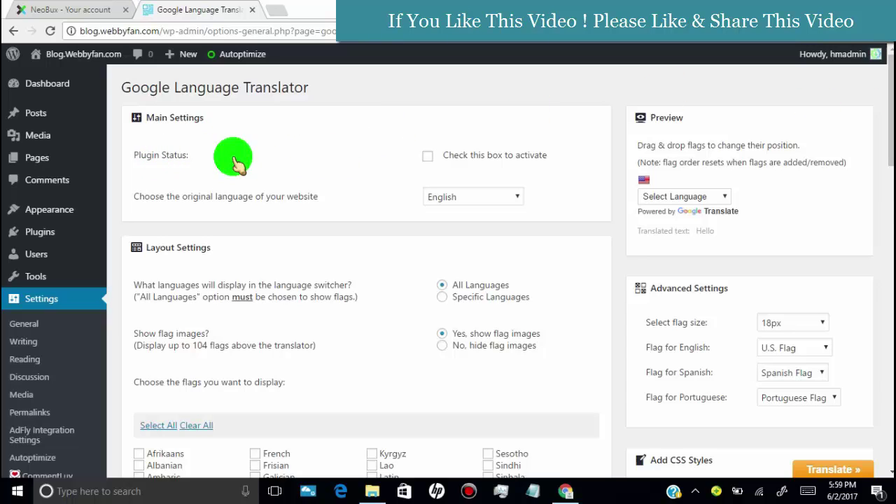
pyautogui.click(429, 160)
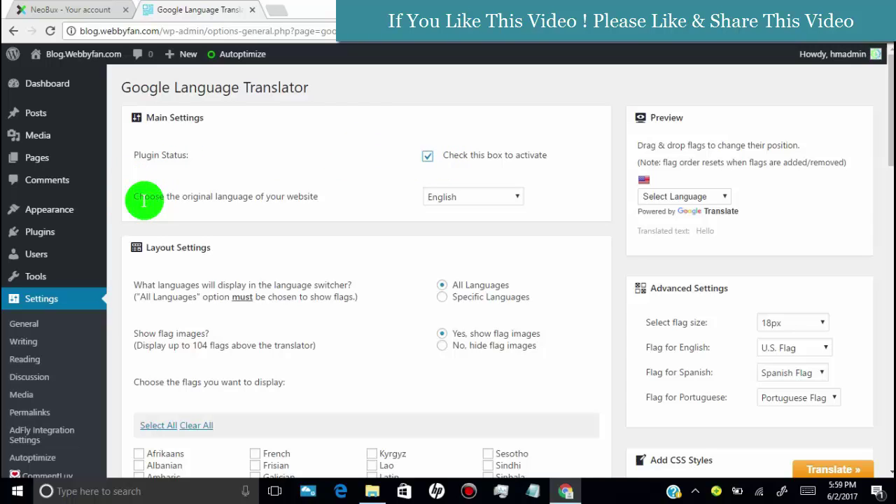
# - Choose English as the original language of the website
pyautogui.click(519, 199)
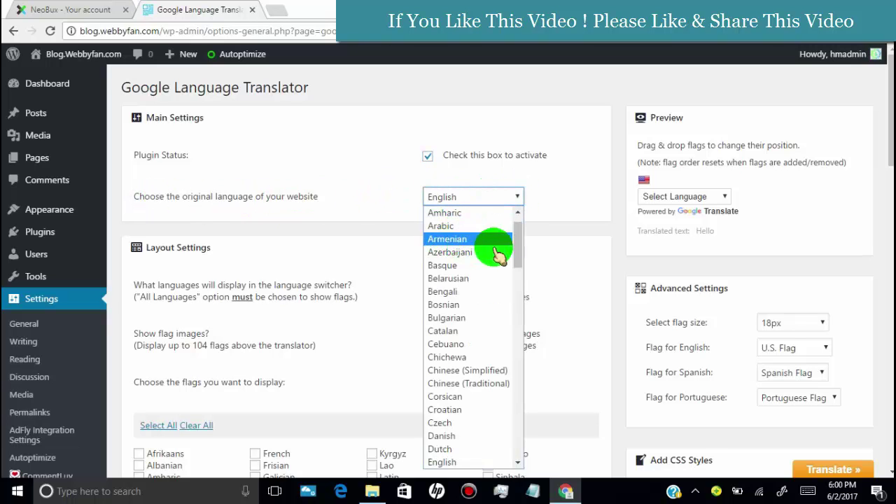
pyautogui.moveTo(519, 241); pyautogui.dragTo(529, 287)
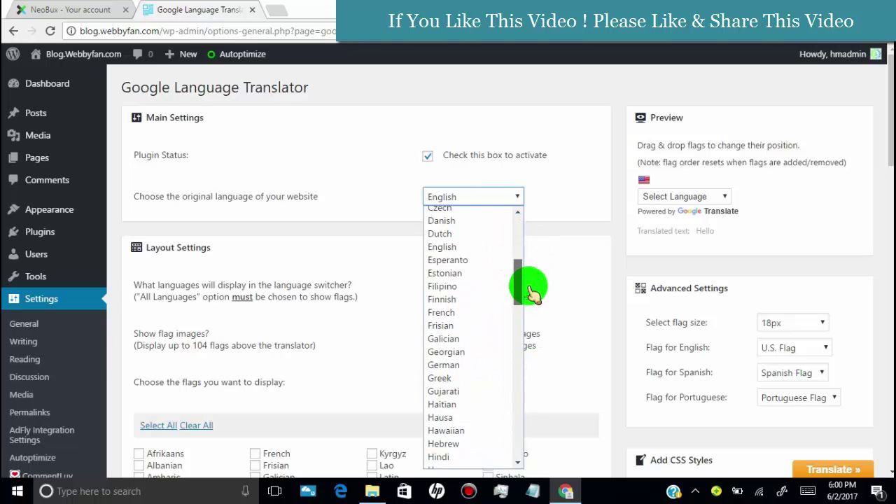
pyautogui.click(475, 250)
# - Try limiting the language switcher to specific languages such as Afrikaans, German, Latvian, Maltese and Slovenian, and switch back to All Languages
pyautogui.scroll(-2, 886, 184)
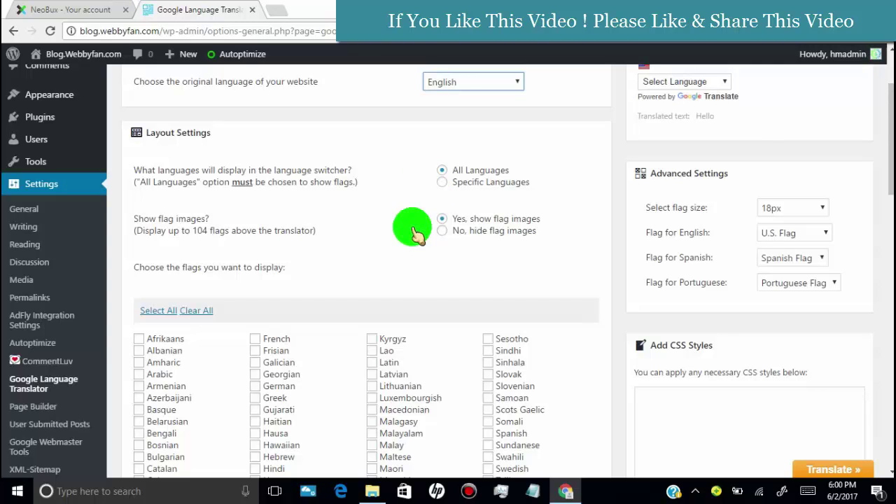
pyautogui.scroll(-1, 578, 148)
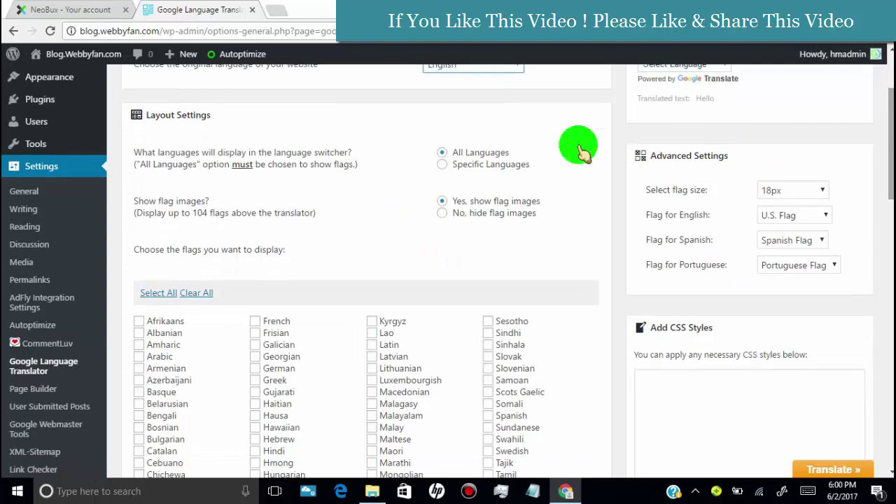
pyautogui.click(441, 168)
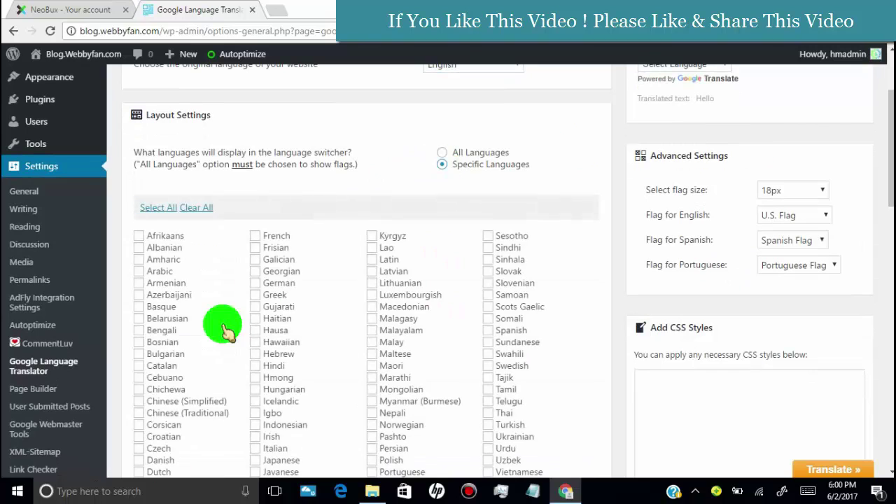
pyautogui.click(139, 236)
pyautogui.click(255, 283)
pyautogui.click(372, 271)
pyautogui.click(372, 354)
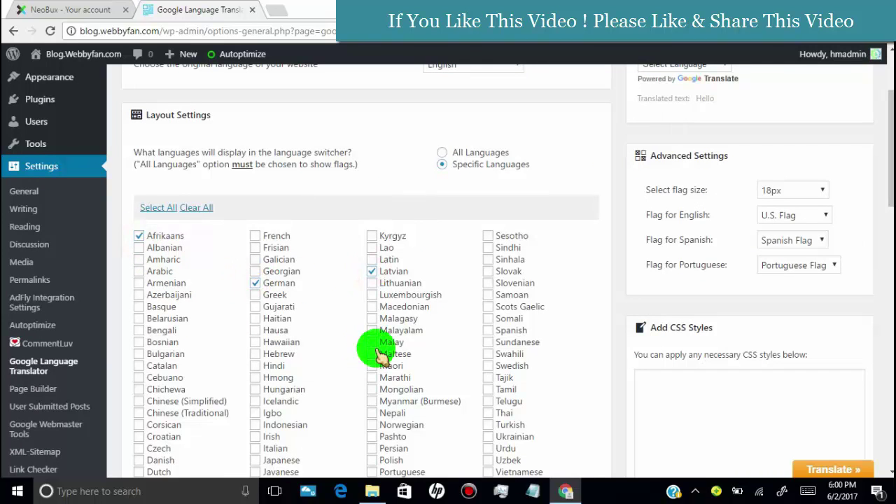
pyautogui.click(488, 283)
pyautogui.click(488, 306)
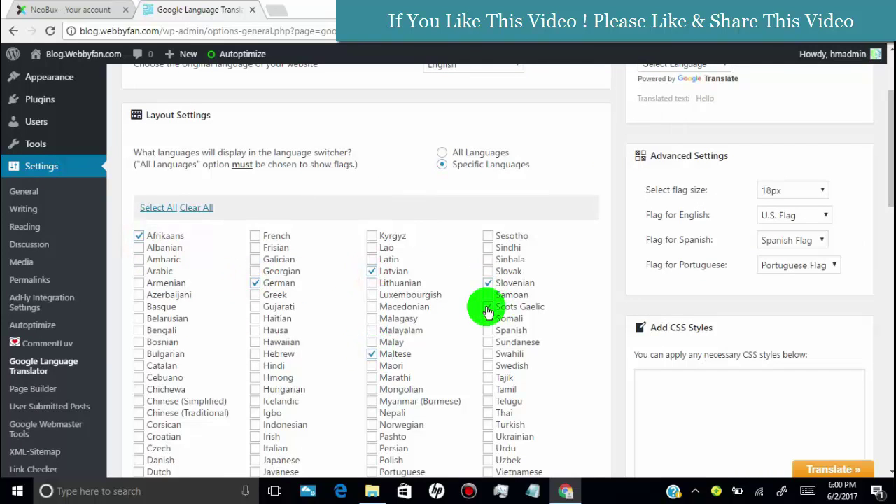
pyautogui.click(442, 154)
# - Set the translator's layout to Show language switcher, Vertical layout and Yes for showing the Google Toolbar
pyautogui.scroll(1, 442, 160)
pyautogui.scroll(-1, 442, 159)
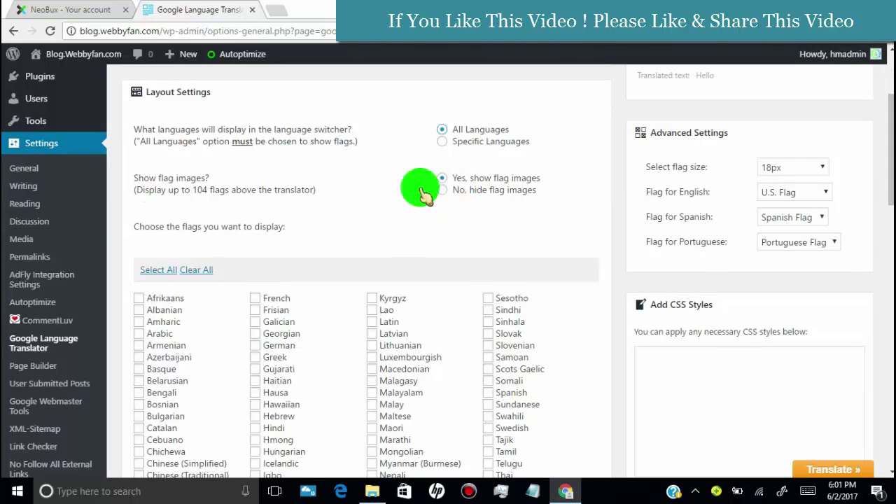
pyautogui.moveTo(890, 189); pyautogui.dragTo(884, 306)
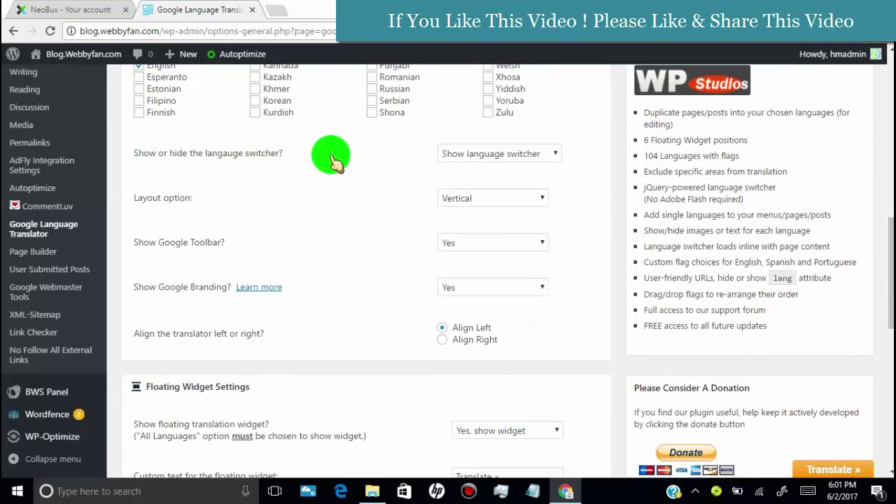
pyautogui.click(540, 154)
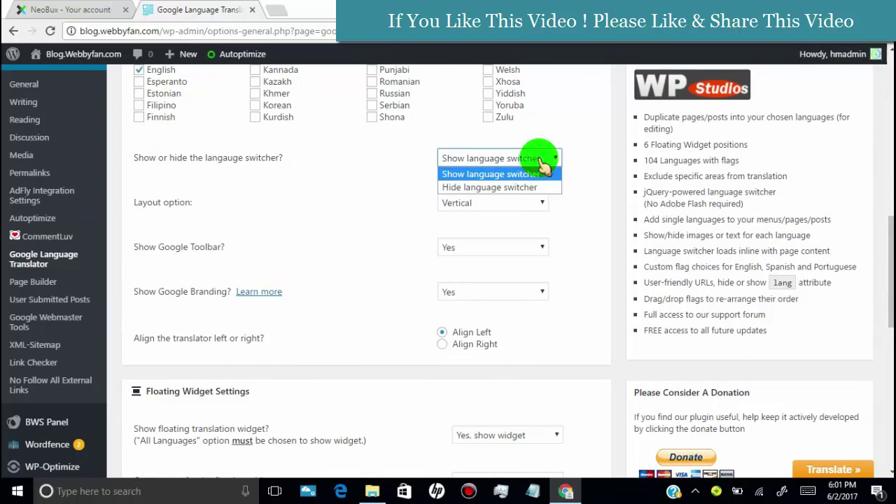
pyautogui.click(542, 168)
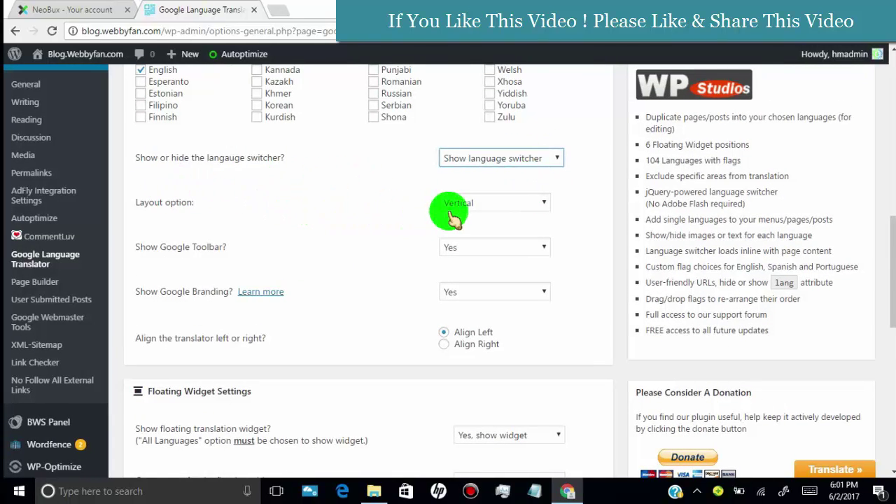
pyautogui.click(522, 209)
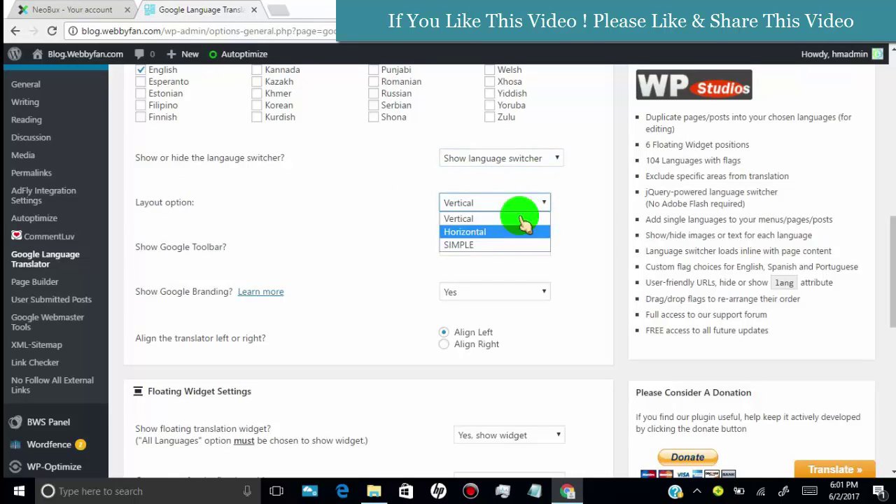
pyautogui.click(527, 199)
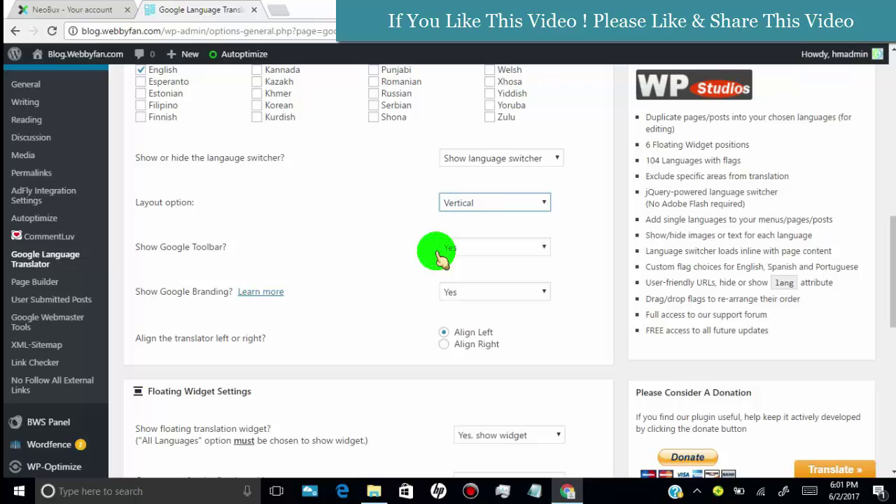
pyautogui.click(540, 251)
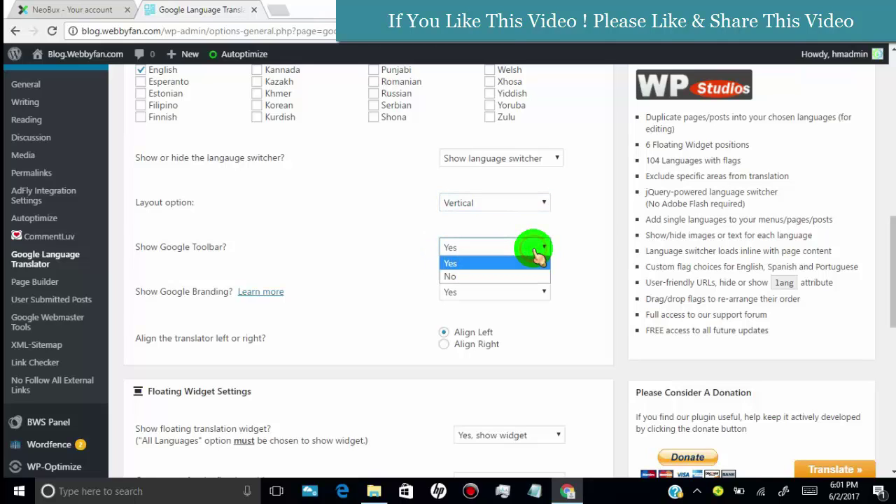
pyautogui.click(532, 248)
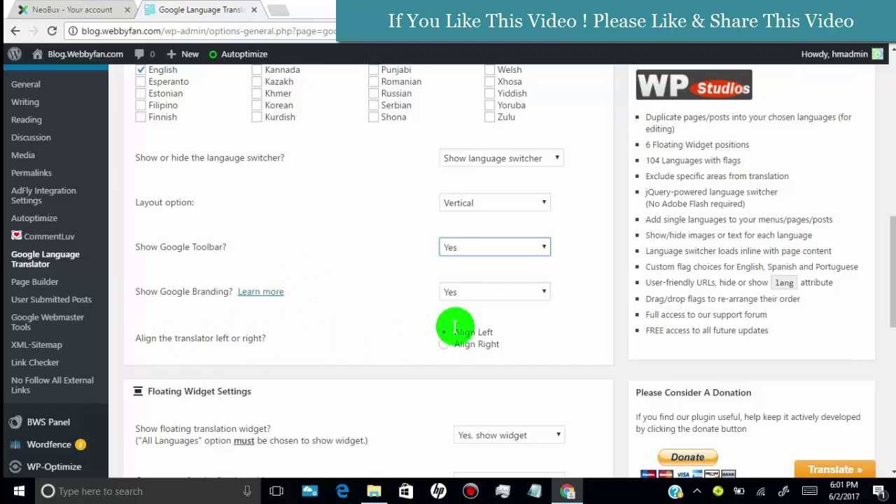
# - Look over the floating widget and behavior settings and highlight the [google-translator] shortcode for pages, posts and sidebar
pyautogui.scroll(-3, 448, 271)
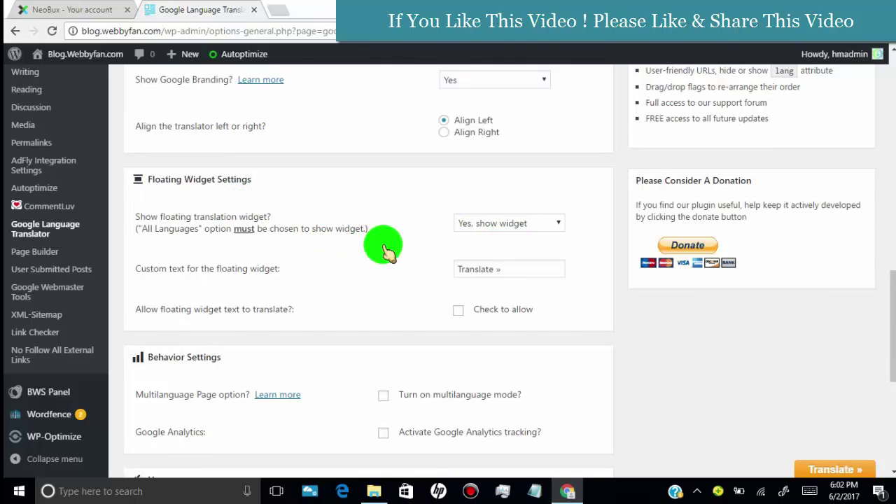
pyautogui.scroll(-5, 273, 218)
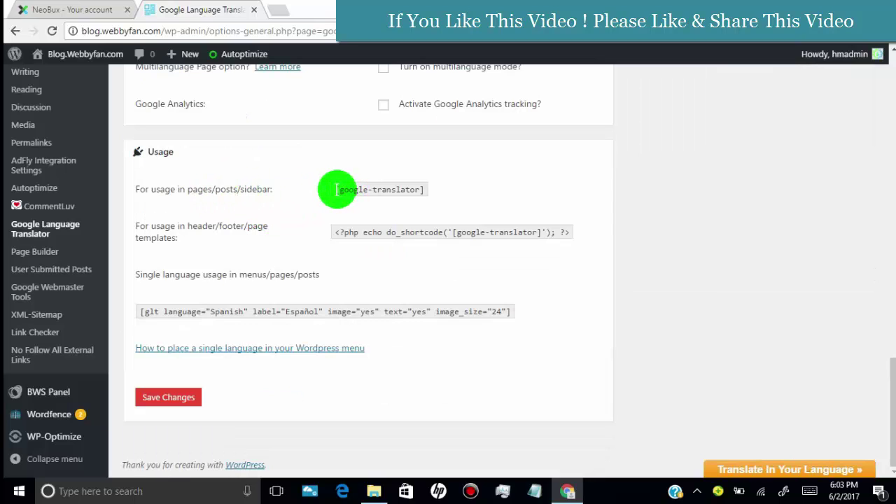
pyautogui.moveTo(337, 189); pyautogui.dragTo(404, 185)
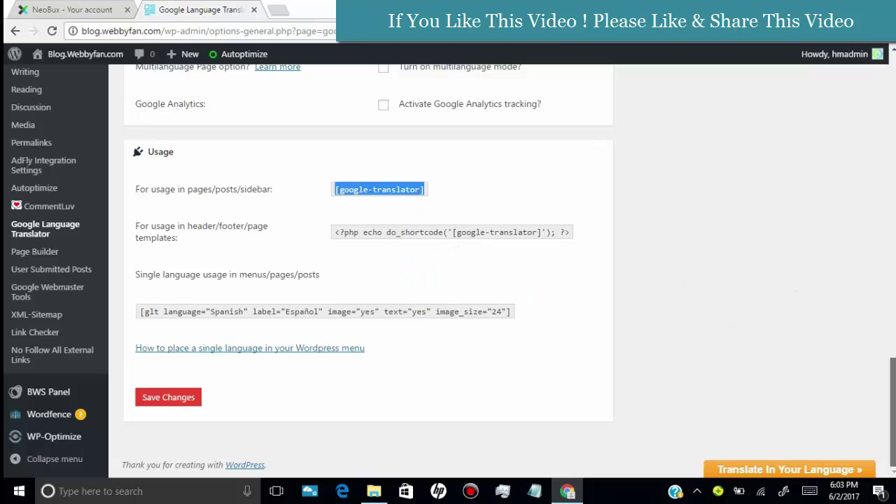
# - Add the Google Language Translator widget above Search in the Sidebar area, titled "Translate In Your Language"
pyautogui.scroll(12, 449, 273)
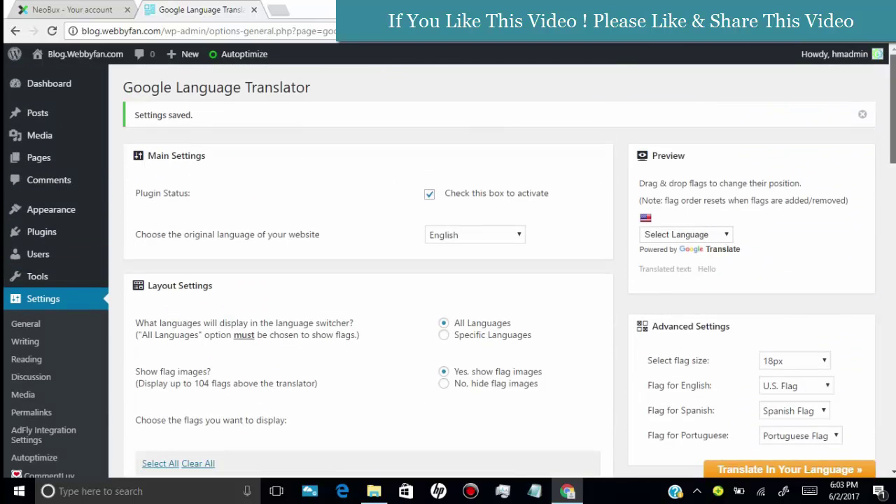
pyautogui.moveTo(110, 217)
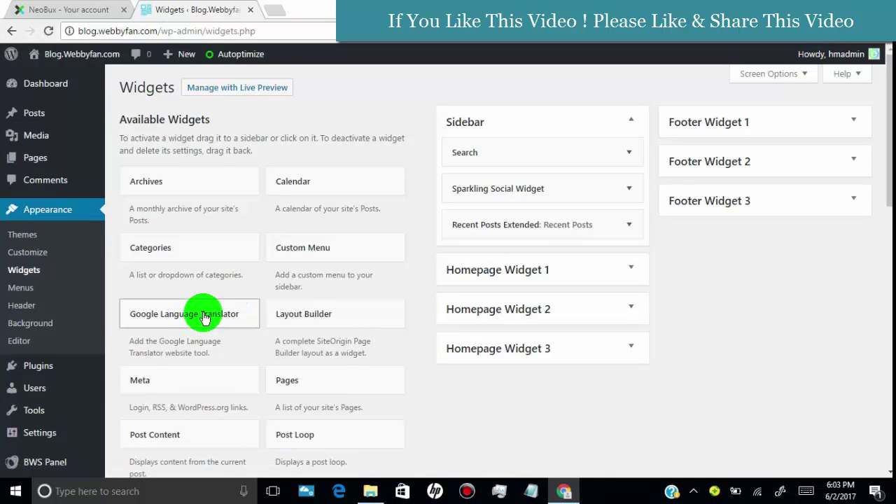
pyautogui.moveTo(186, 315); pyautogui.dragTo(518, 147)
pyautogui.click(520, 203)
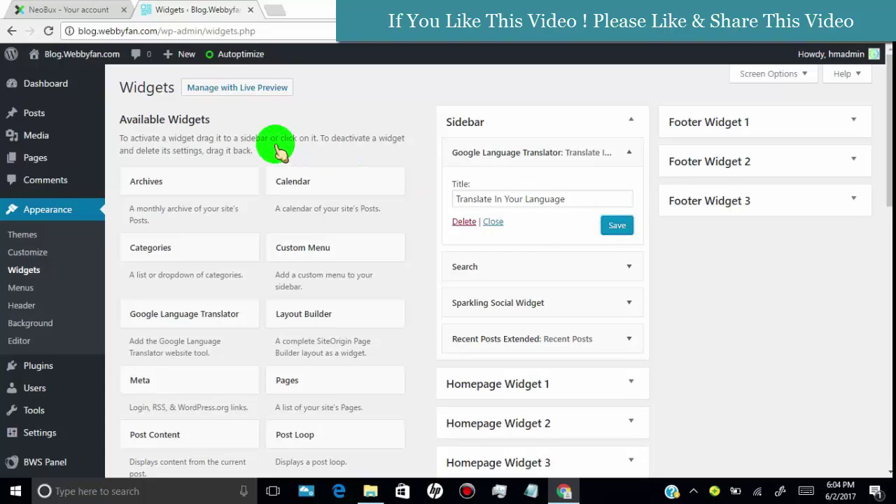
# - Open the blog's public front page in a new browser tab and switch to it
pyautogui.moveTo(77, 56)
pyautogui.rightClick(56, 75)
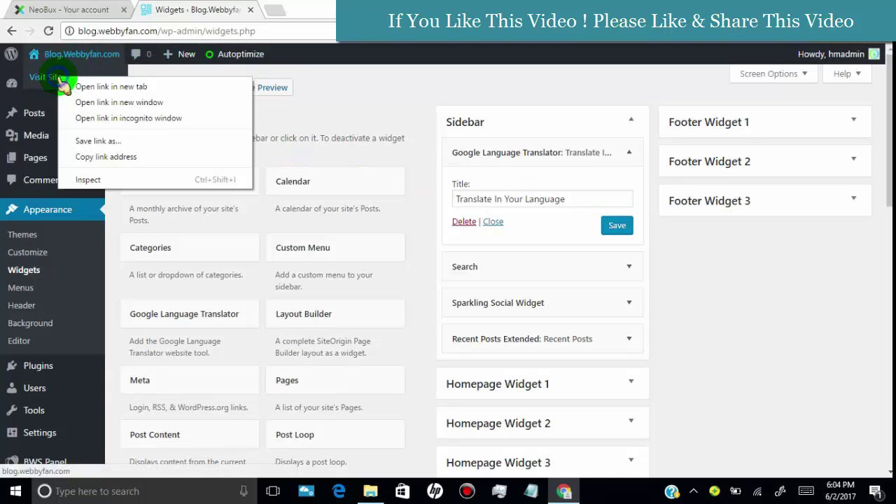
pyautogui.click(84, 84)
pyautogui.click(299, 10)
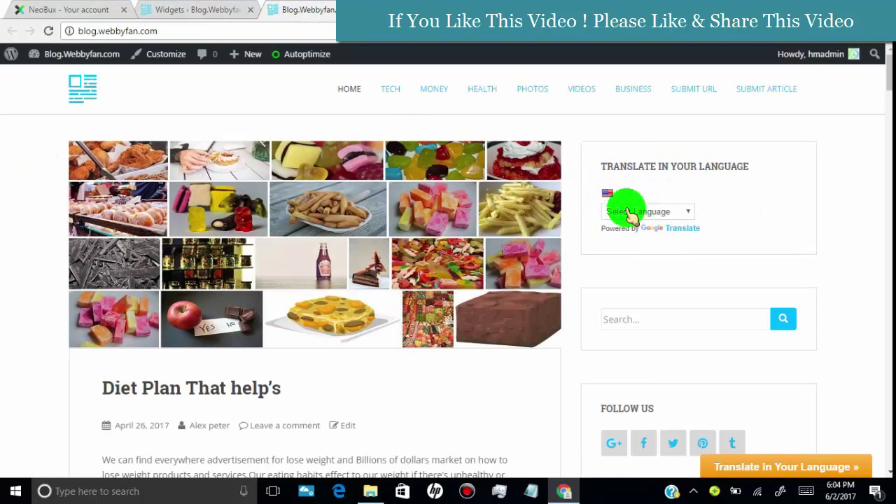
# - Translate the blog's front page into Arabic with the sidebar translator and check the translated posts further down
pyautogui.click(679, 212)
pyautogui.moveTo(690, 248)
pyautogui.mouseDown()
pyautogui.moveTo(692, 309)
pyautogui.moveTo(690, 236)
pyautogui.mouseUp()
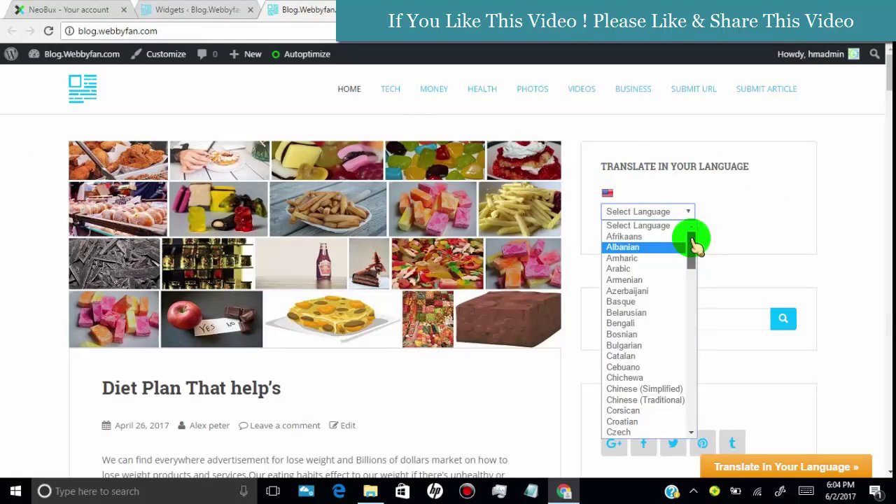
pyautogui.click(638, 268)
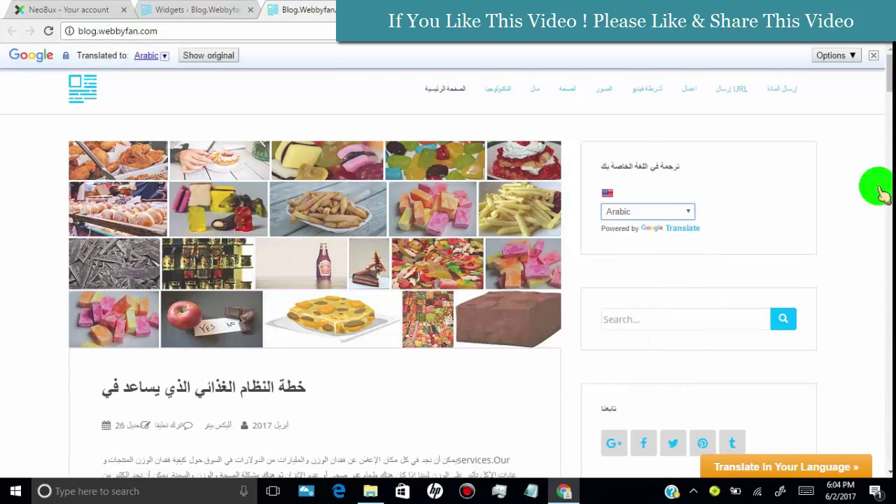
pyautogui.scroll(-4, 874, 186)
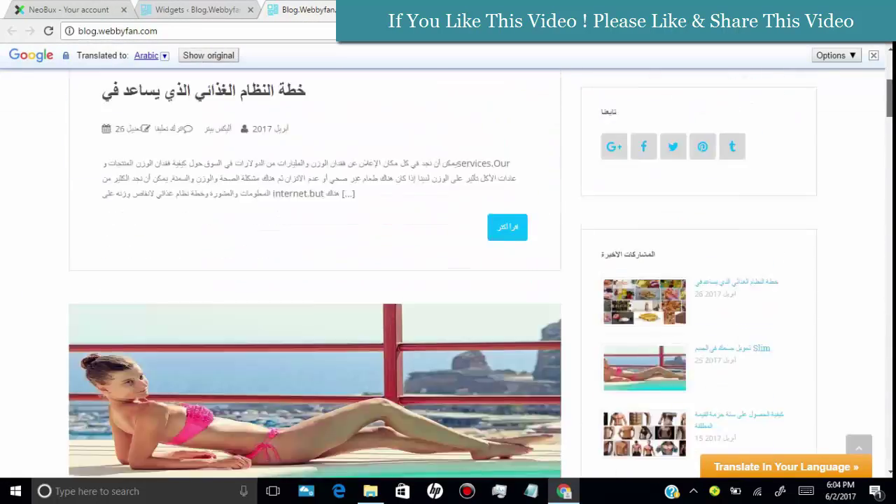
pyautogui.scroll(4, 874, 186)
# - Switch the front page's translation to French in the sidebar translator and look through the whole page
pyautogui.click(670, 213)
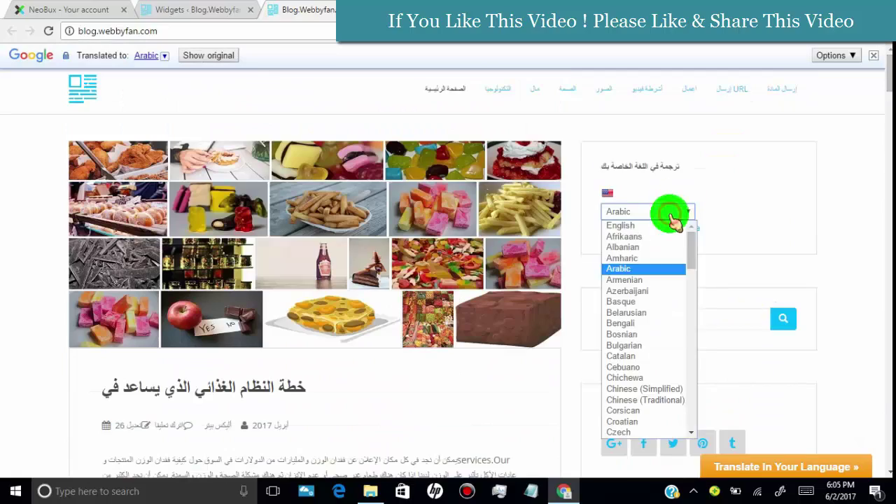
pyautogui.moveTo(691, 236); pyautogui.dragTo(694, 259)
pyautogui.click(616, 301)
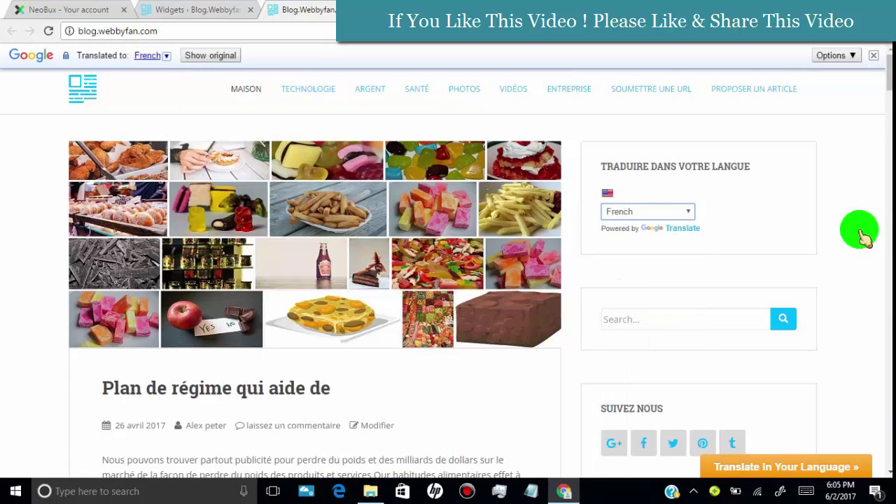
pyautogui.scroll(-15, 880, 84)
pyautogui.scroll(15, 880, 84)
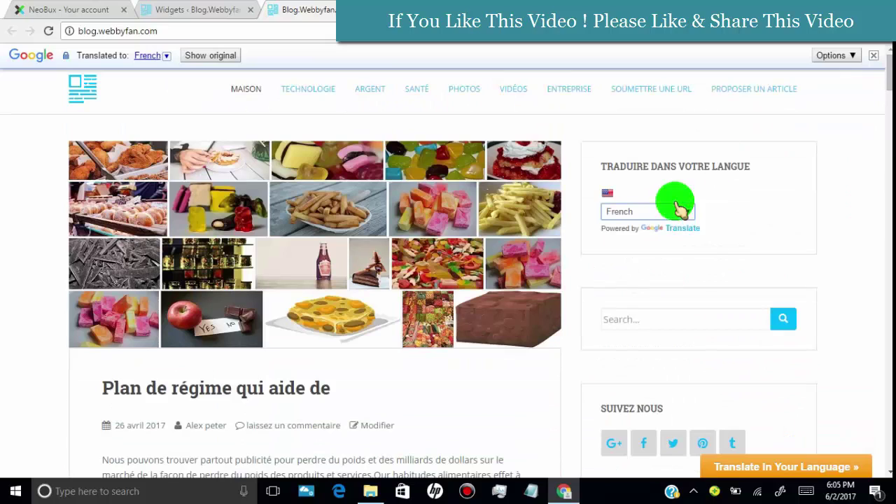
# - Set the sidebar translator to Chinese (Traditional) and check the translated posts and sidebar
pyautogui.click(679, 209)
pyautogui.click(637, 323)
pyautogui.scroll(-4, 449, 273)
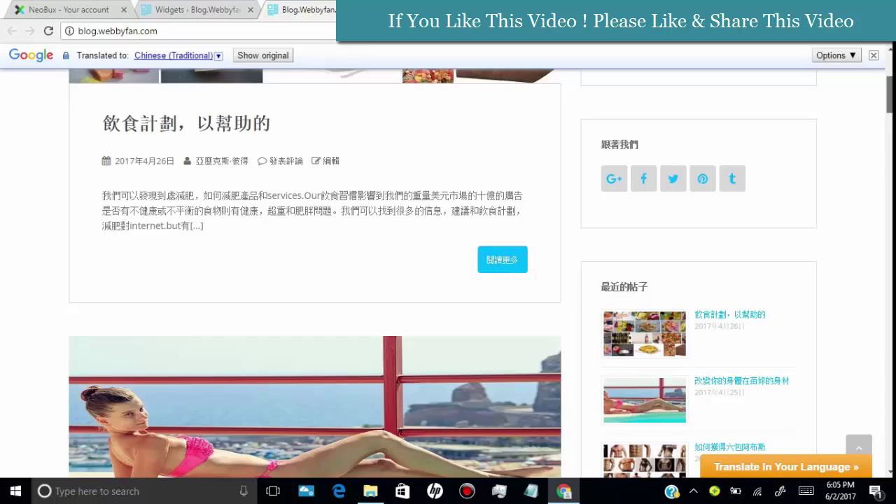
pyautogui.scroll(4, 448, 273)
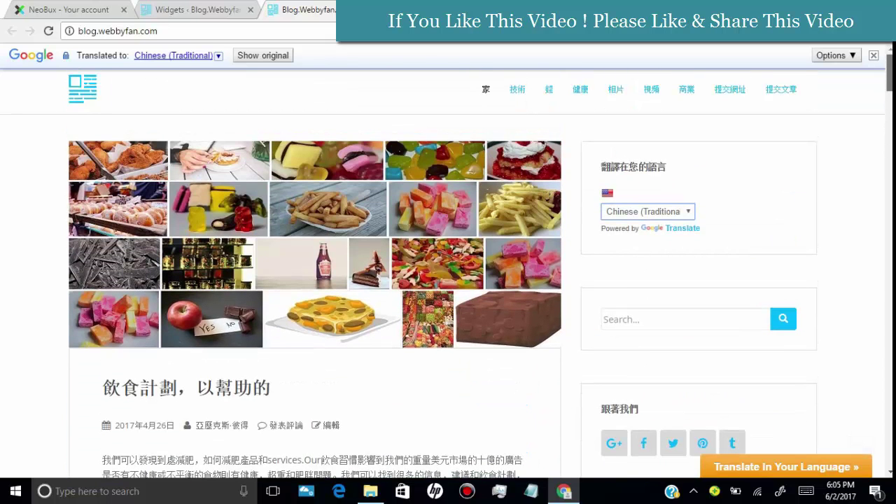